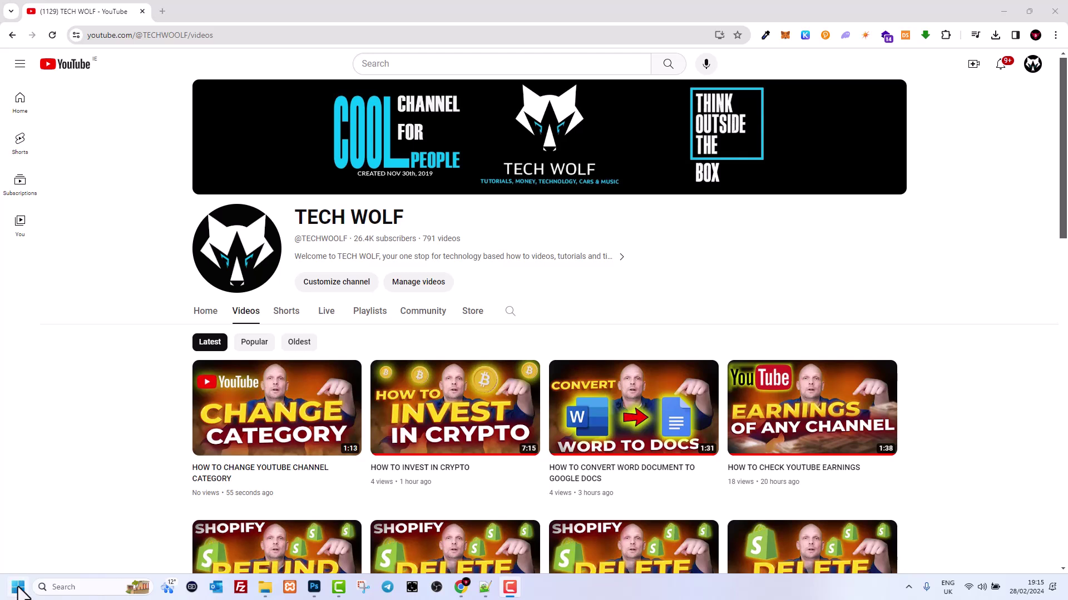
# Step: Open Windows Settings from the Start button's Win+X menu and go to Accounts
pyautogui.rightClick(19, 589)
pyautogui.moveTo(54, 538)
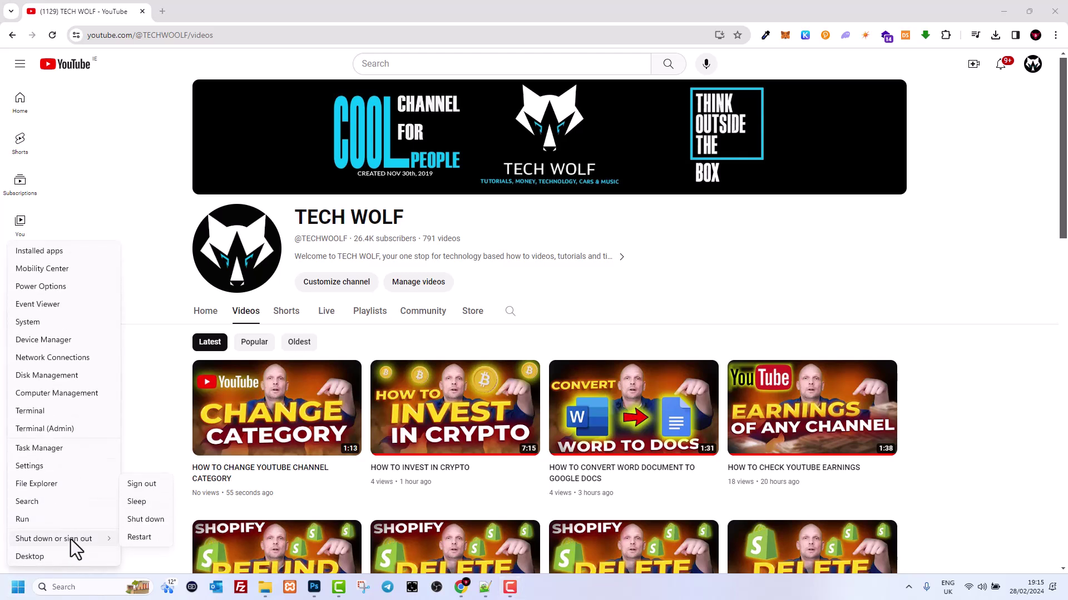
pyautogui.click(30, 465)
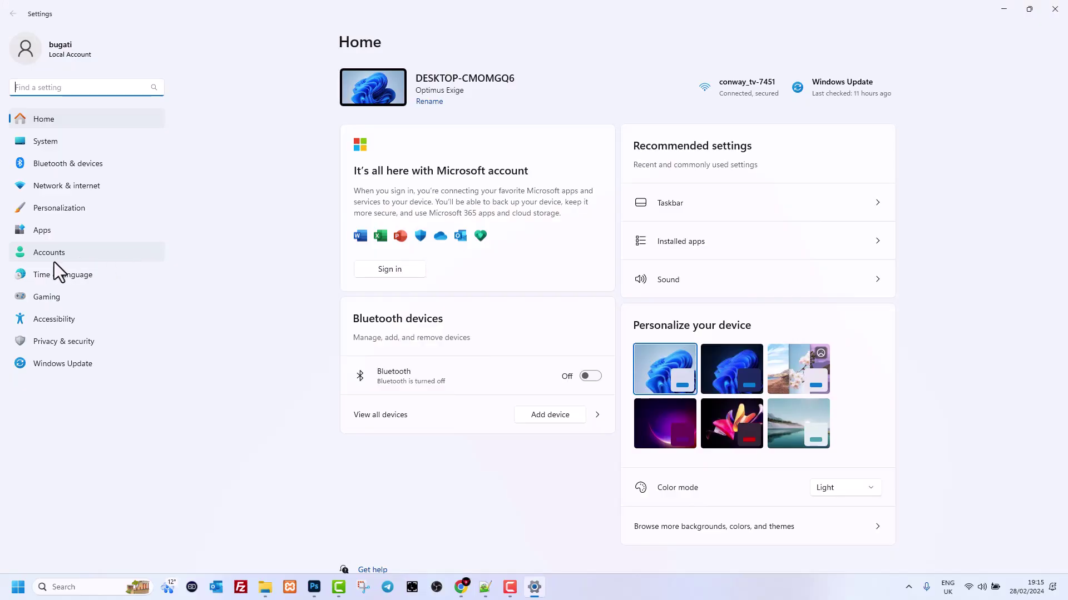
pyautogui.click(49, 251)
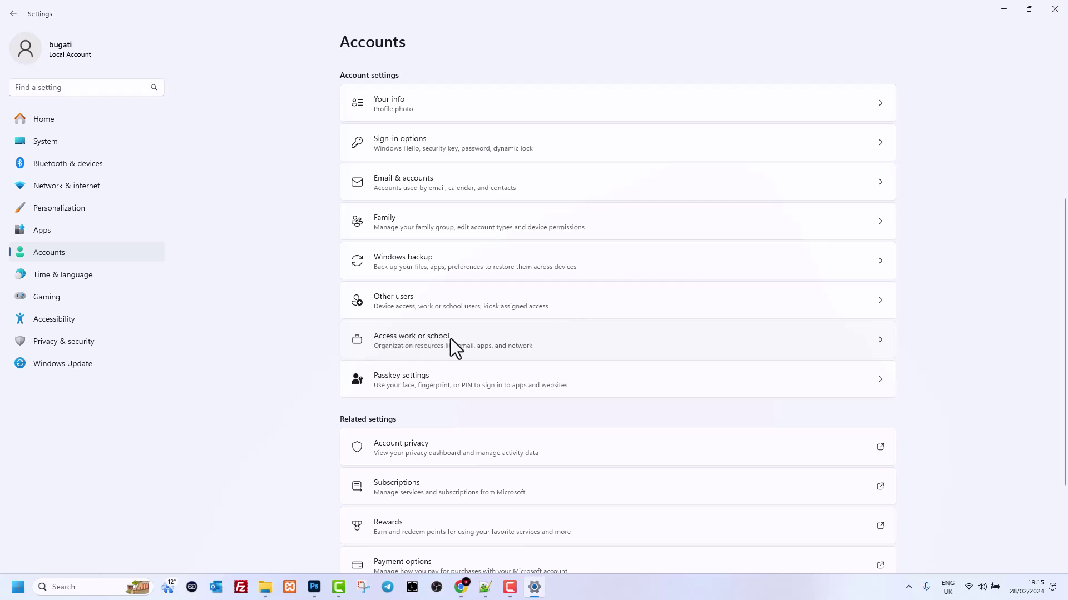
# Step: Select the 'Access work or school' row on the Accounts page
pyautogui.click(433, 340)
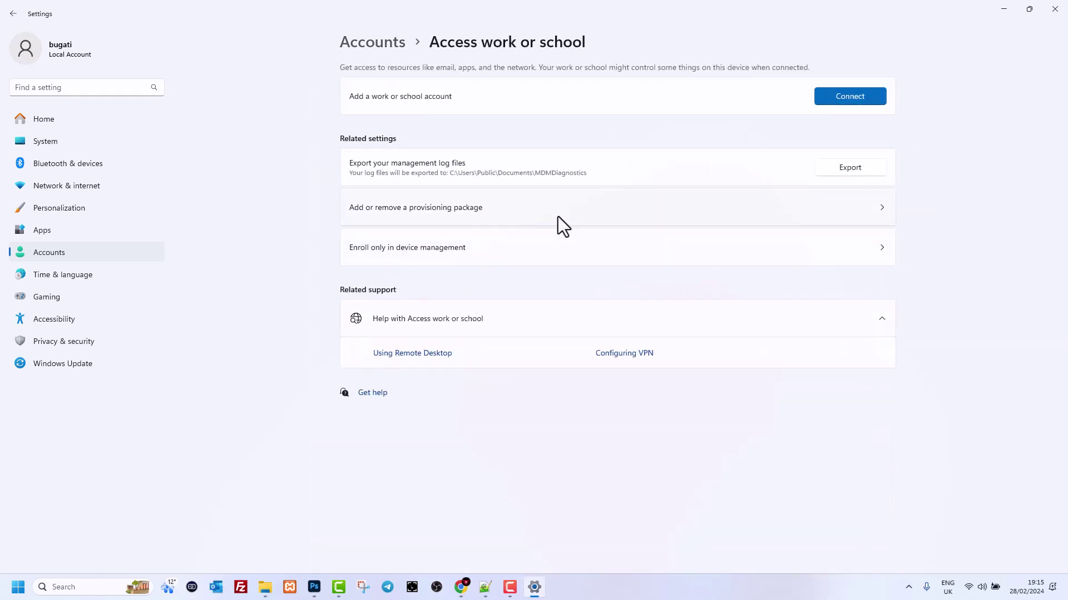